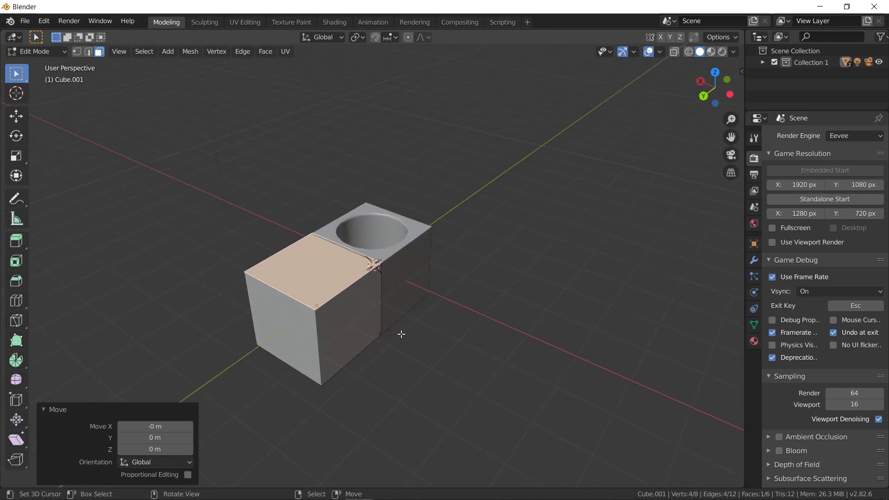
# Step: Subdivide all faces of the plain cube twice, giving each side a 4 by 4 grid
pyautogui.press('a')
pyautogui.hotkey('ctrl', 'e')
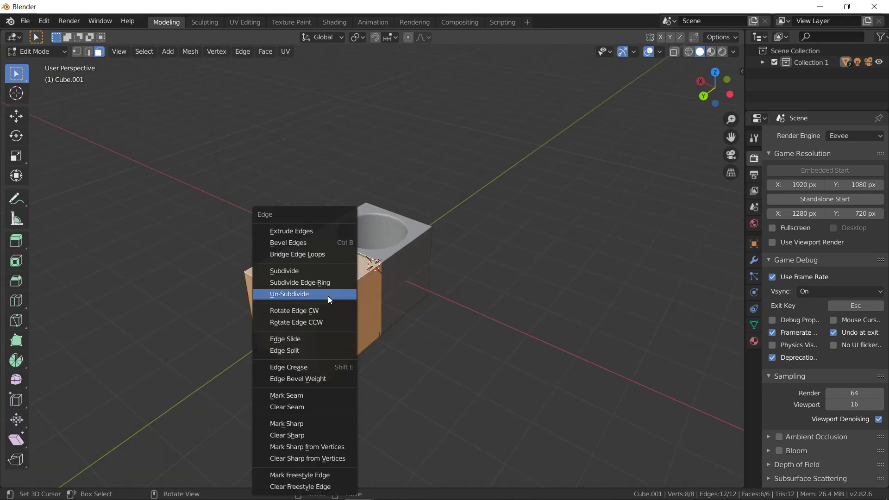
pyautogui.click(317, 272)
pyautogui.hotkey('ctrl', 'e')
pyautogui.click(316, 271)
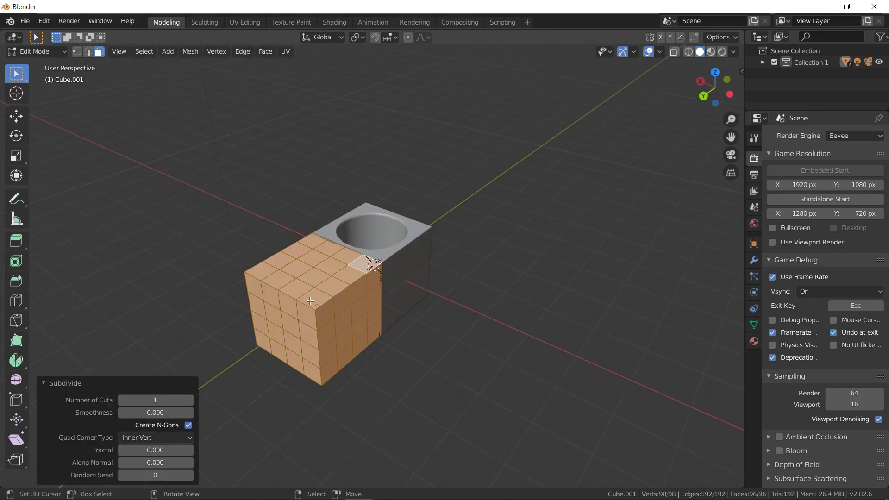
pyautogui.hotkey('ctrl', 'e')
pyautogui.click(305, 272)
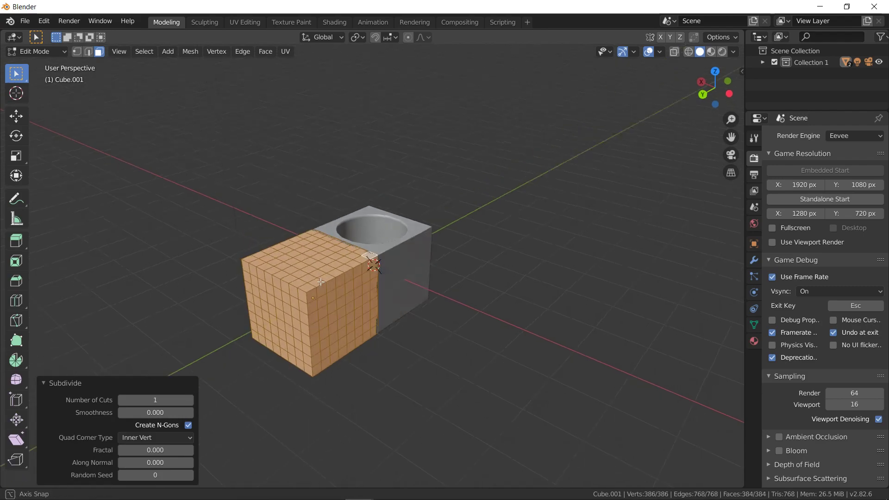
pyautogui.hotkey('ctrl', 'z')
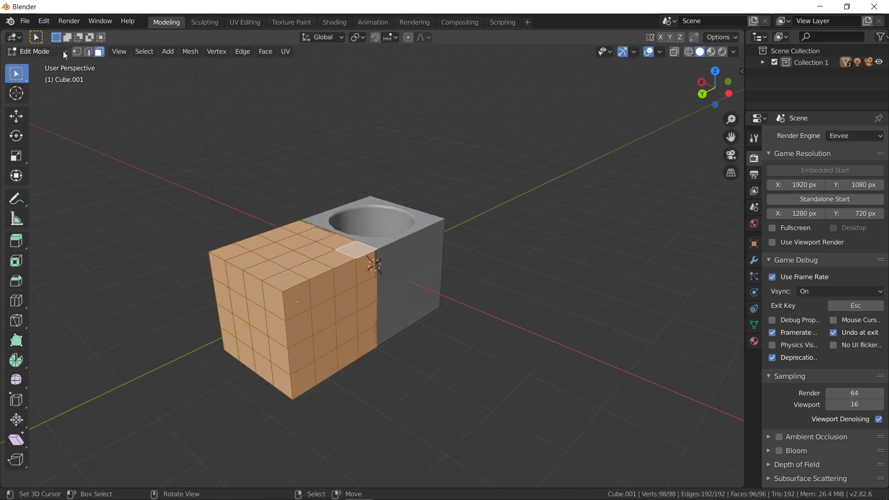
pyautogui.click(324, 316)
pyautogui.keyDown('shift'); pyautogui.click(342, 330); pyautogui.keyUp('shift')
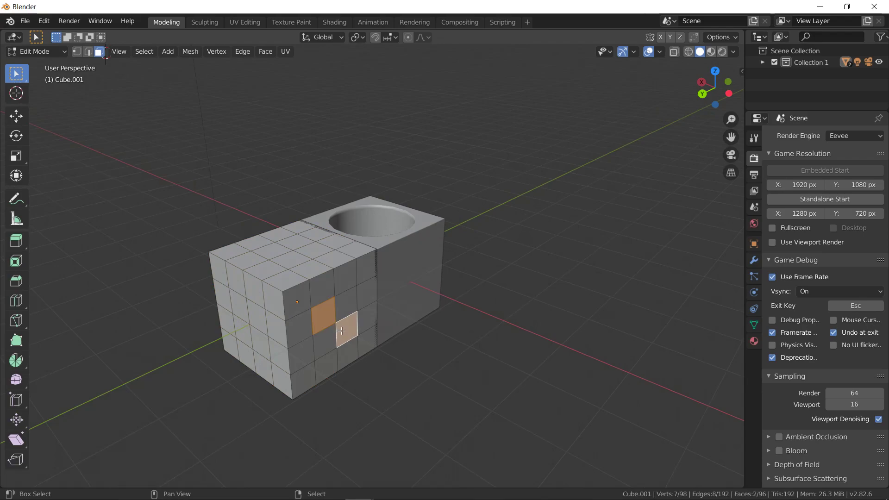
pyautogui.keyDown('shift'); pyautogui.rightClick(327, 342); pyautogui.keyUp('shift')
pyautogui.keyDown('shift'); pyautogui.rightClick(345, 304); pyautogui.keyUp('shift')
pyautogui.keyDown('shift'); pyautogui.rightClick(345, 328); pyautogui.keyUp('shift')
pyautogui.keyDown('shift'); pyautogui.rightClick(290, 260); pyautogui.keyUp('shift')
pyautogui.keyDown('shift'); pyautogui.rightClick(280, 249); pyautogui.keyUp('shift')
pyautogui.keyDown('shift'); pyautogui.click(304, 251); pyautogui.keyUp('shift')
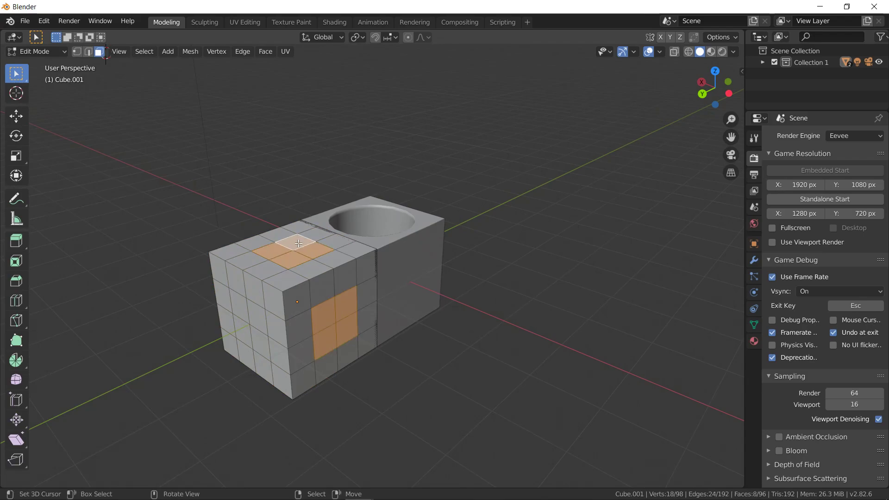
pyautogui.press('ctrl+KP_Add')
pyautogui.hotkey('ctrl', 'z')
# Step: Select the full 4 by 4 grid of faces on the cube's -X side and inset it by 0.1 m
pyautogui.rightClick(299, 300)
pyautogui.rightClick(321, 322)
pyautogui.keyDown('shift'); pyautogui.rightClick(330, 333); pyautogui.keyUp('shift')
pyautogui.keyDown('shift'); pyautogui.rightClick(347, 329); pyautogui.keyUp('shift')
pyautogui.keyDown('shift'); pyautogui.rightClick(345, 306); pyautogui.keyUp('shift')
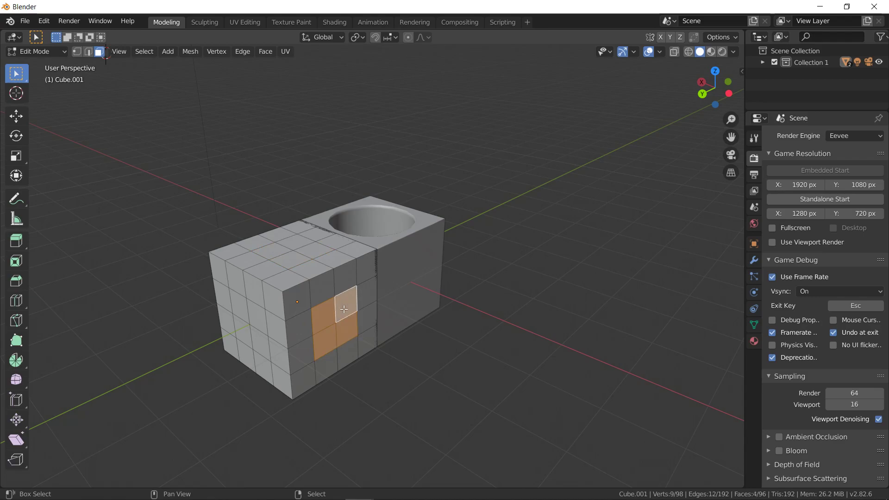
pyautogui.press('ctrl+KP_Add')
pyautogui.click(260, 52)
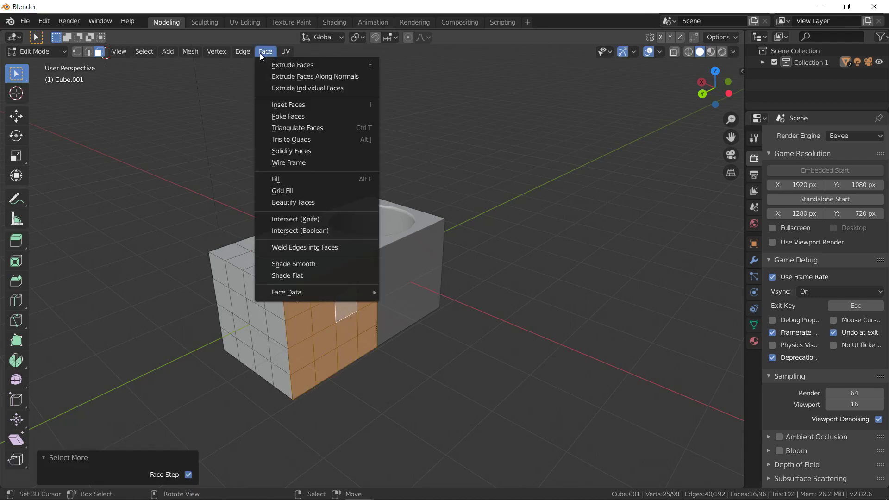
pyautogui.click(283, 107)
pyautogui.write('.1')
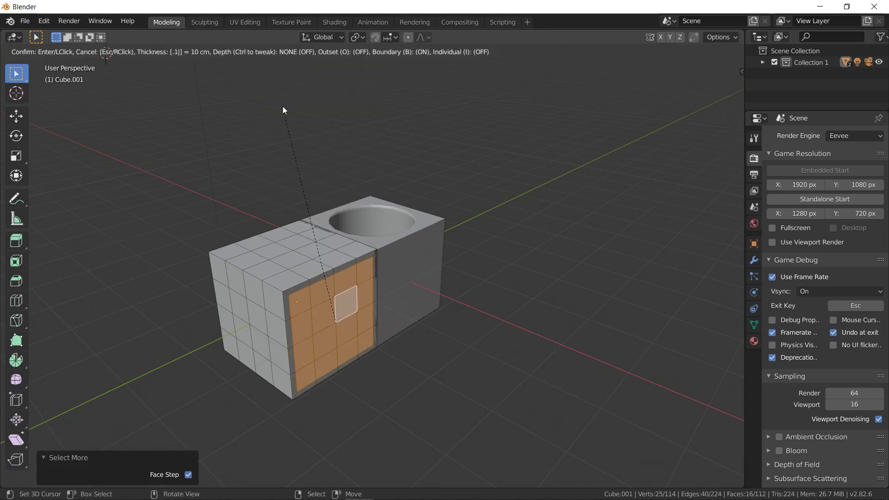
pyautogui.press('Return')
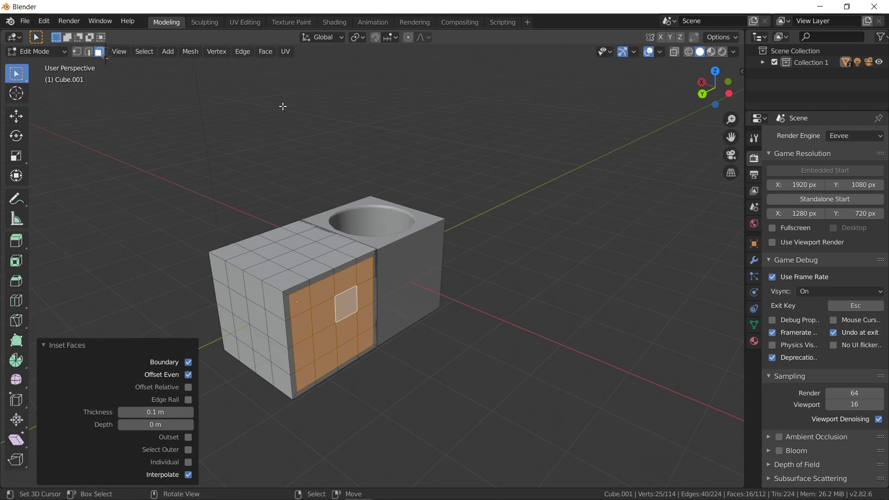
# Step: Select all 16 faces on top of the subdivided cube and inset them by 0.1 m
pyautogui.rightClick(288, 275)
pyautogui.keyDown('shift'); pyautogui.rightClick(311, 268); pyautogui.keyUp('shift')
pyautogui.keyDown('shift'); pyautogui.rightClick(334, 259); pyautogui.keyUp('shift')
pyautogui.keyDown('shift'); pyautogui.rightClick(354, 250); pyautogui.keyUp('shift')
pyautogui.keyDown('shift'); pyautogui.rightClick(336, 241); pyautogui.keyUp('shift')
pyautogui.keyDown('shift'); pyautogui.rightClick(314, 250); pyautogui.keyUp('shift')
pyautogui.keyDown('shift'); pyautogui.rightClick(293, 261); pyautogui.keyUp('shift')
pyautogui.keyDown('shift'); pyautogui.rightClick(268, 269); pyautogui.keyUp('shift')
pyautogui.keyDown('shift'); pyautogui.rightClick(242, 251); pyautogui.keyUp('shift')
pyautogui.keyDown('shift'); pyautogui.rightClick(272, 252); pyautogui.keyUp('shift')
pyautogui.keyDown('shift'); pyautogui.rightClick(249, 260); pyautogui.keyUp('shift')
pyautogui.keyDown('shift'); pyautogui.rightClick(255, 242); pyautogui.keyUp('shift')
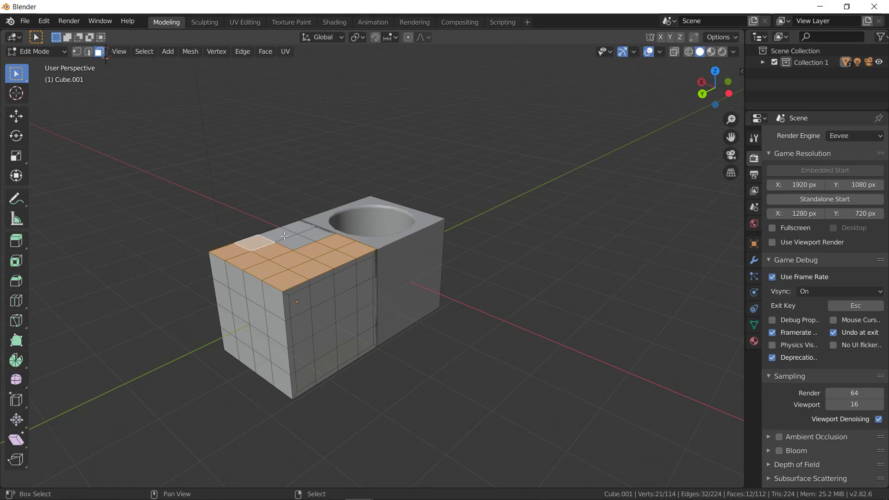
pyautogui.click(260, 54)
pyautogui.click(286, 106)
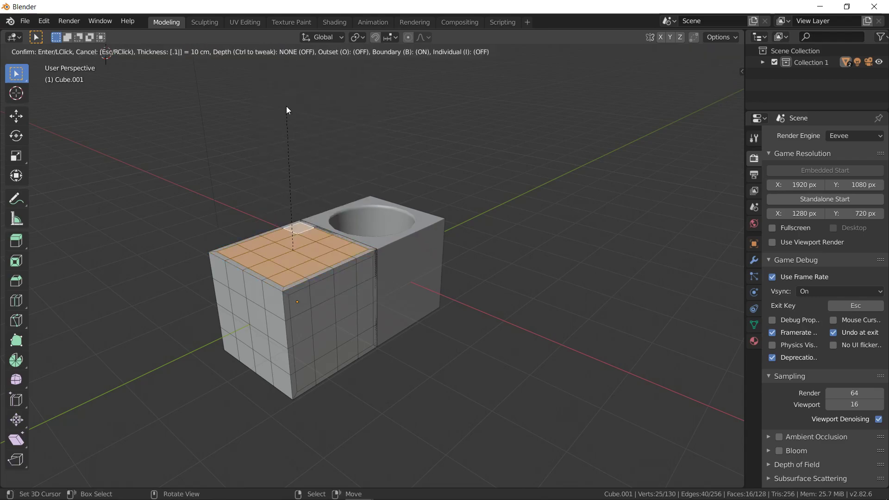
pyautogui.click(287, 108)
# Step: Snap the 3D cursor to the top inset's edge loop, round the loop with To Sphere at factor 1, and scale it to 0.9
pyautogui.click(88, 52)
pyautogui.keyDown('alt'); pyautogui.click(264, 237); pyautogui.keyUp('alt')
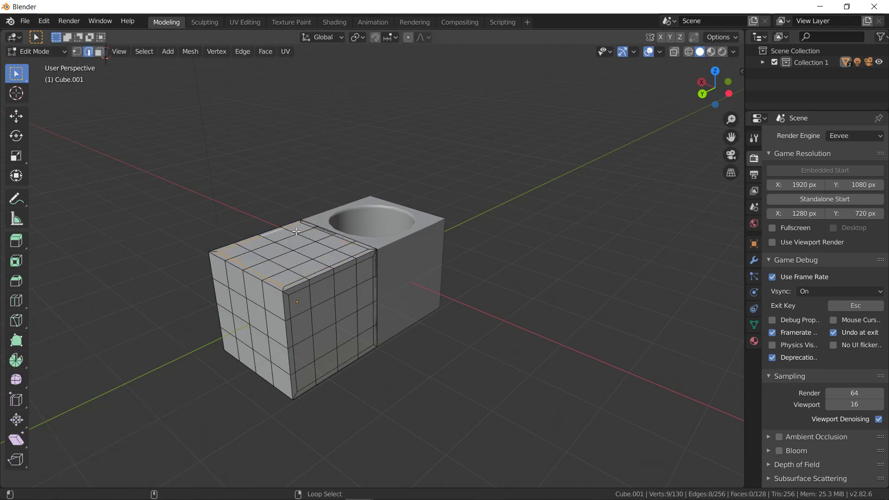
pyautogui.hotkey('shift', 's')
pyautogui.click(324, 333)
pyautogui.hotkey('shift', 'alt', 's')
pyautogui.press('Return')
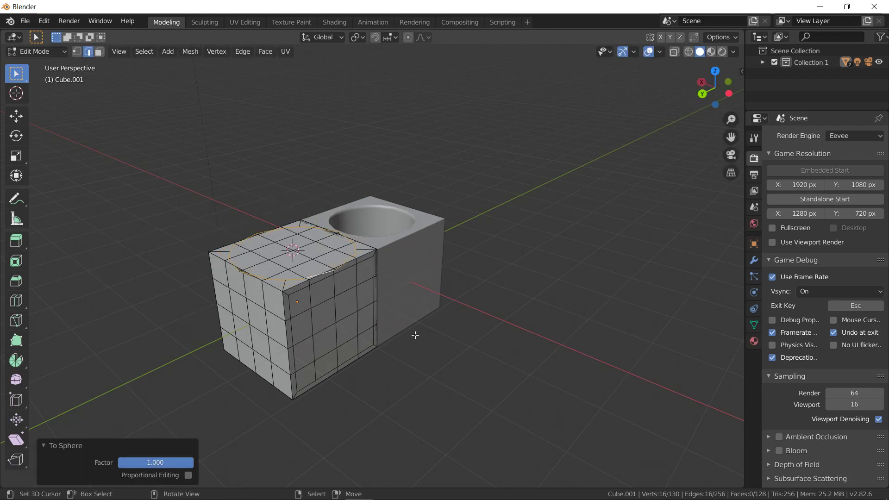
pyautogui.write('s.9')
pyautogui.press('Return')
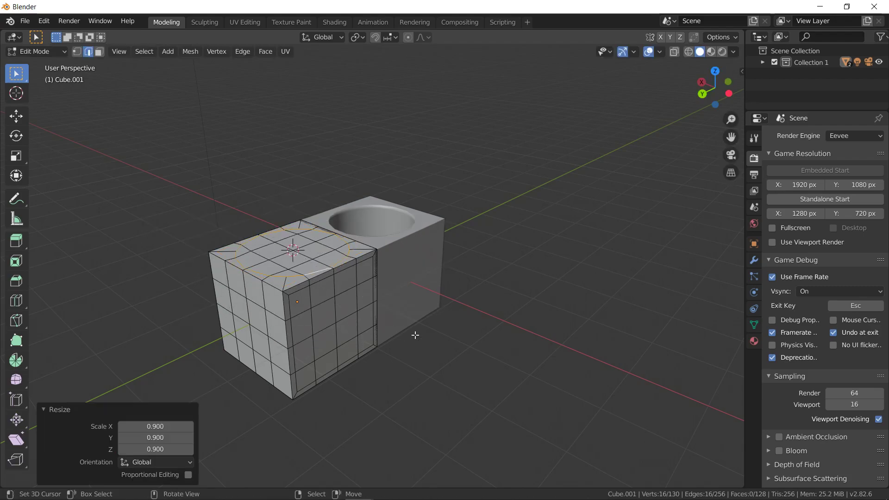
# Step: Round the inset edge loop on the -X side with To Sphere at factor 1 around the snapped 3D cursor and scale it to 0.9
pyautogui.hotkey('alt', 'a')
pyautogui.keyDown('alt'); pyautogui.click(291, 322); pyautogui.keyUp('alt')
pyautogui.keyDown('alt'); pyautogui.keyDown('shift'); pyautogui.click(324, 278); pyautogui.keyUp('shift'); pyautogui.keyUp('alt')
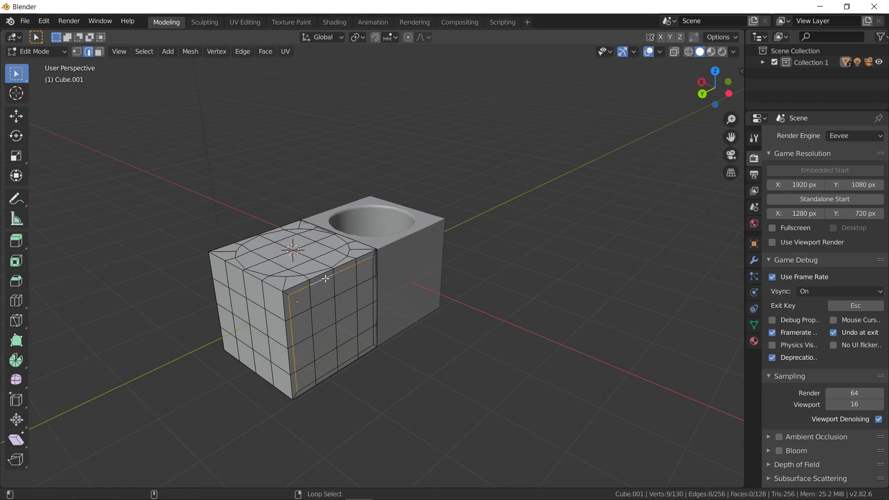
pyautogui.keyDown('alt'); pyautogui.keyDown('shift'); pyautogui.click(369, 347); pyautogui.keyUp('shift'); pyautogui.keyUp('alt')
pyautogui.hotkey('shift', 's')
pyautogui.click(367, 403)
pyautogui.hotkey('shift', 'alt', 's')
pyautogui.write('1')
pyautogui.press('Return')
pyautogui.write('s.9')
pyautogui.press('Return')
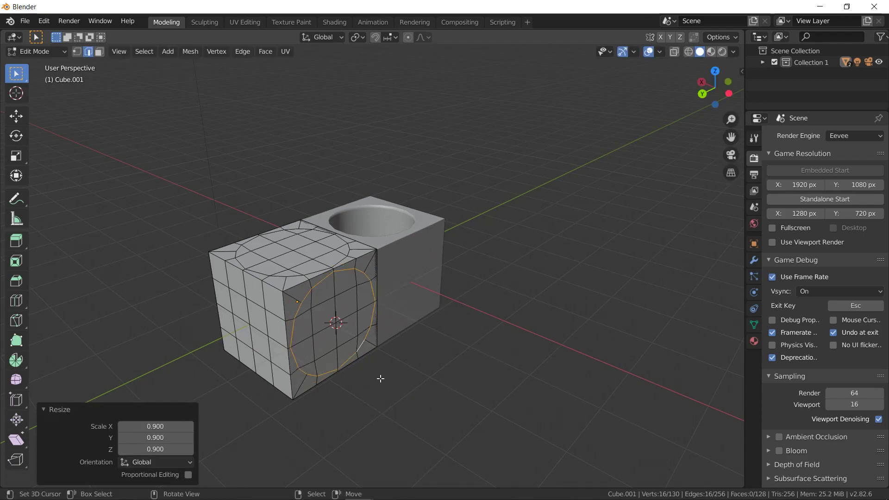
# Step: Delete all the faces inside the circle on top of the cube to leave a round opening
pyautogui.click(97, 54)
pyautogui.click(272, 250)
pyautogui.keyDown('shift'); pyautogui.click(291, 260); pyautogui.keyUp('shift')
pyautogui.keyDown('shift'); pyautogui.click(297, 243); pyautogui.keyUp('shift')
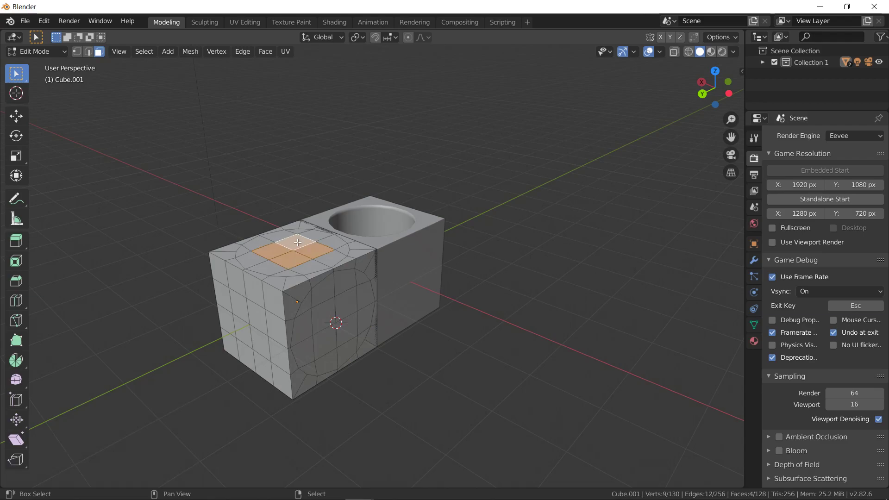
pyautogui.press('x')
pyautogui.click(297, 242)
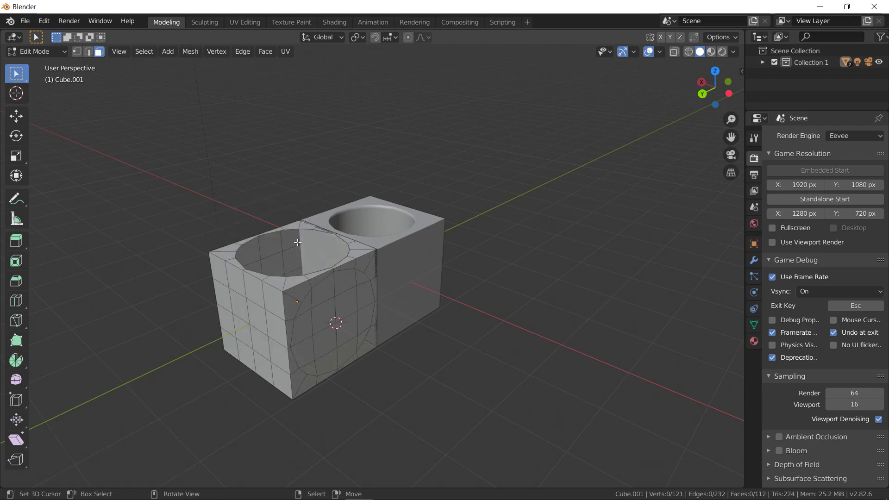
pyautogui.keyDown('shift'); pyautogui.rightClick(344, 310); pyautogui.keyUp('shift')
pyautogui.keyDown('shift'); pyautogui.rightClick(329, 334); pyautogui.keyUp('shift')
pyautogui.keyDown('shift'); pyautogui.rightClick(329, 334); pyautogui.keyUp('shift')
pyautogui.keyDown('shift'); pyautogui.rightClick(323, 312); pyautogui.keyUp('shift')
pyautogui.keyDown('shift'); pyautogui.rightClick(324, 313); pyautogui.keyUp('shift')
pyautogui.keyDown('shift'); pyautogui.rightClick(329, 332); pyautogui.keyUp('shift')
pyautogui.keyDown('shift'); pyautogui.click(324, 318); pyautogui.keyUp('shift')
pyautogui.press('ctrl+KP_Add')
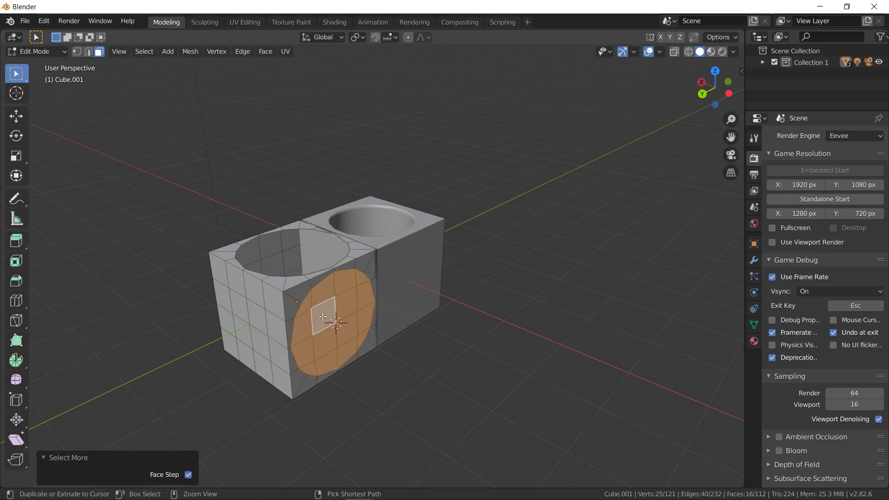
# Step: Snap the 3D cursor to the cube's front corner vertex on the edge shared by the top and the -X side
pyautogui.press('Tab')
pyautogui.scroll(4, 321, 326)
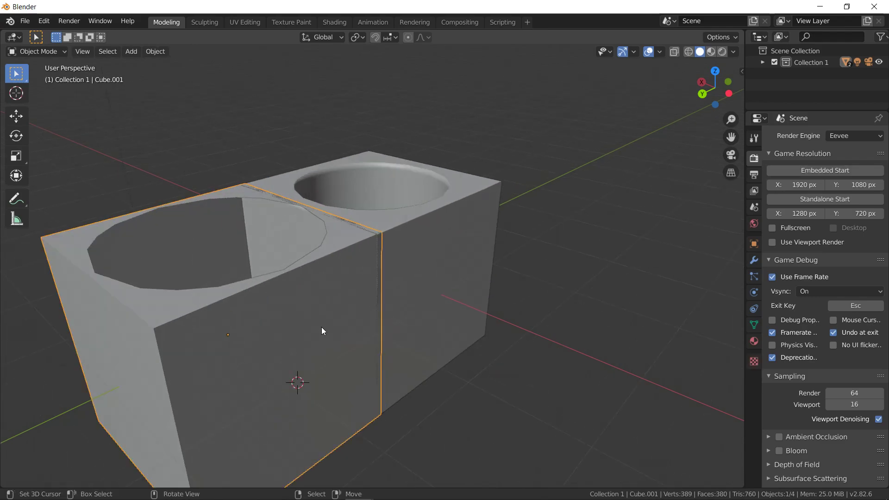
pyautogui.press('Tab')
pyautogui.click(77, 51)
pyautogui.click(175, 322)
pyautogui.hotkey('shift', 's')
pyautogui.click(187, 378)
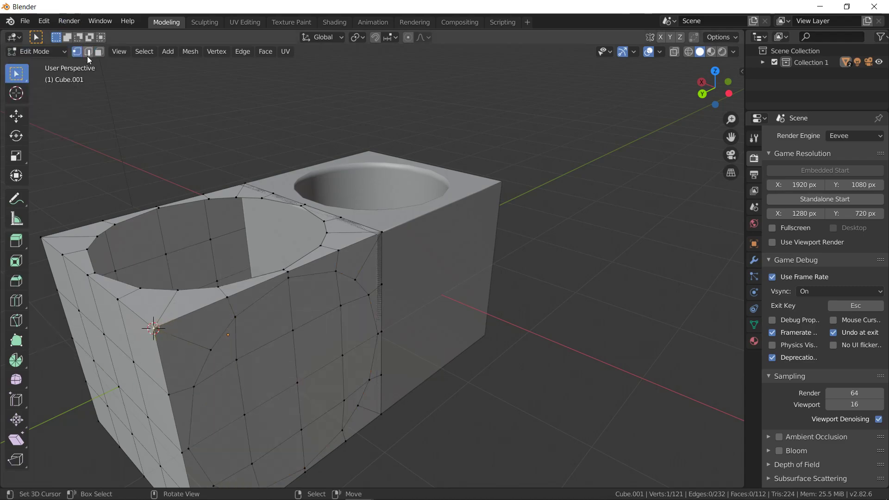
# Step: Select all the faces inside the circle on the -X side and extrude them in place without moving them
pyautogui.click(272, 366)
pyautogui.keyDown('shift'); pyautogui.click(271, 421); pyautogui.keyUp('shift')
pyautogui.keyDown('shift'); pyautogui.click(322, 385); pyautogui.keyUp('shift')
pyautogui.keyDown('shift'); pyautogui.click(317, 343); pyautogui.keyUp('shift')
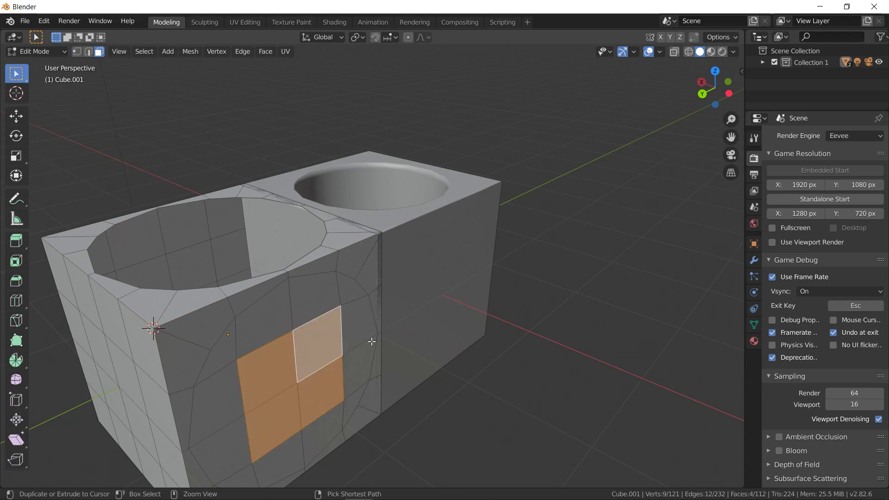
pyautogui.press('ctrl+KP_Add')
pyautogui.press('e')
pyautogui.rightClick(371, 342)
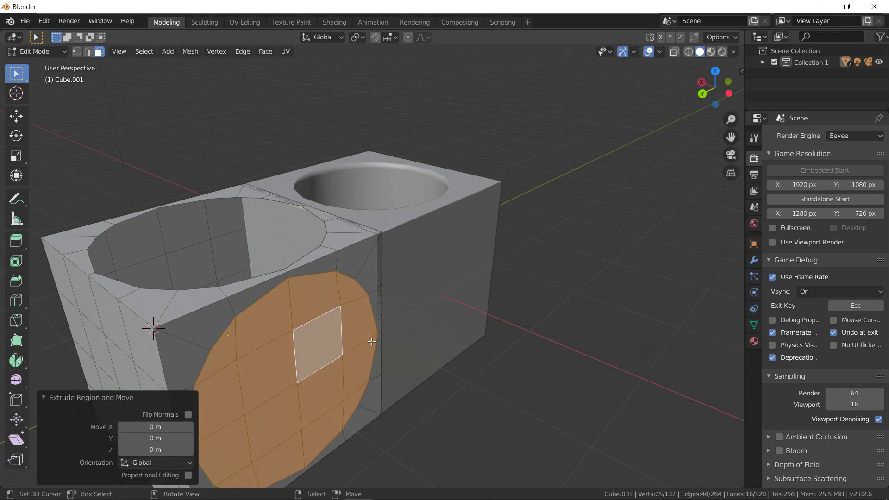
pyautogui.press('s')
pyautogui.press('y')
pyautogui.press('x')
pyautogui.rightClick(355, 300)
# Step: Set the pivot point to the 3D cursor and rotate the extruded circular faces -11.25° around the Y axis
pyautogui.click(359, 39)
pyautogui.click(368, 72)
pyautogui.press('r')
pyautogui.press('y')
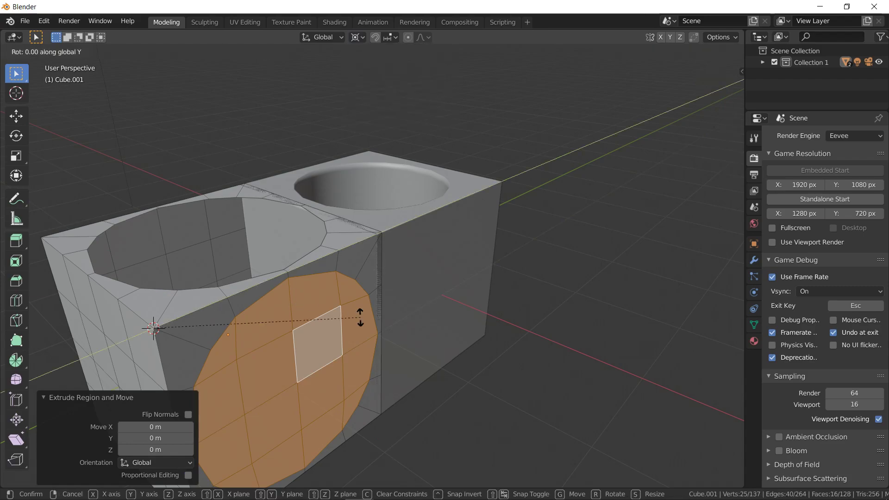
pyautogui.write('11.25-')
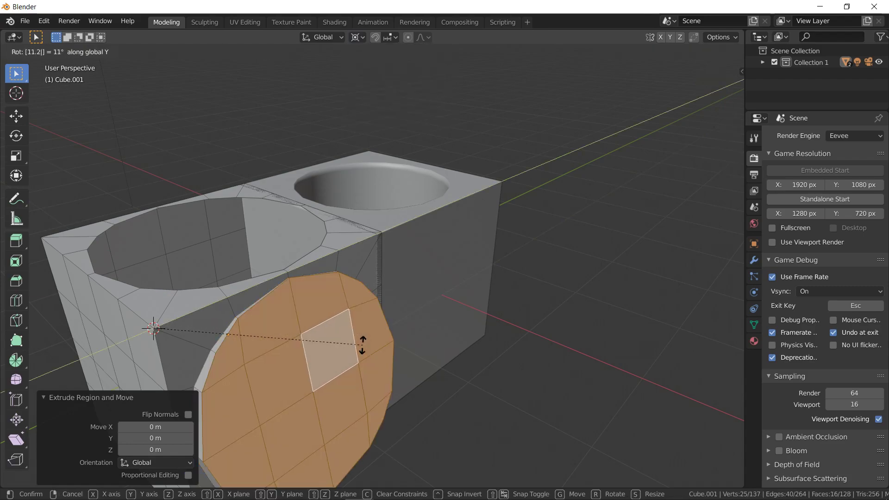
pyautogui.press('Return')
# Step: Add the second and third bend segments, extruding the circular faces in place and rotating them -11.25° around Y each time
pyautogui.press('e')
pyautogui.rightClick(363, 345)
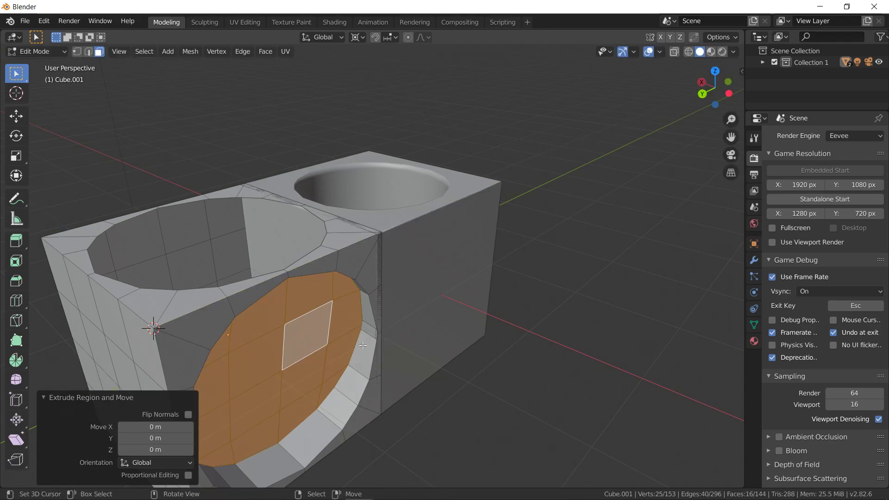
pyautogui.write('ry')
pyautogui.write('11.25-')
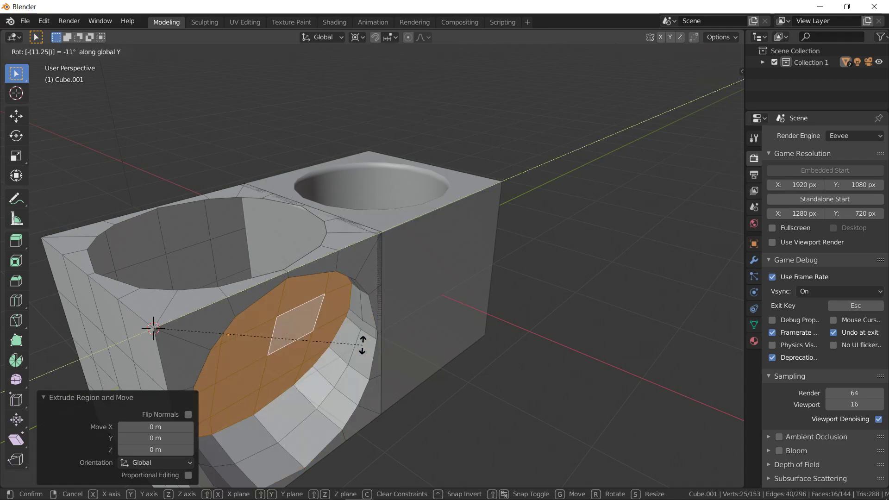
pyautogui.press('Return')
pyautogui.hotkey('ctrl', 'z')
pyautogui.write('ry')
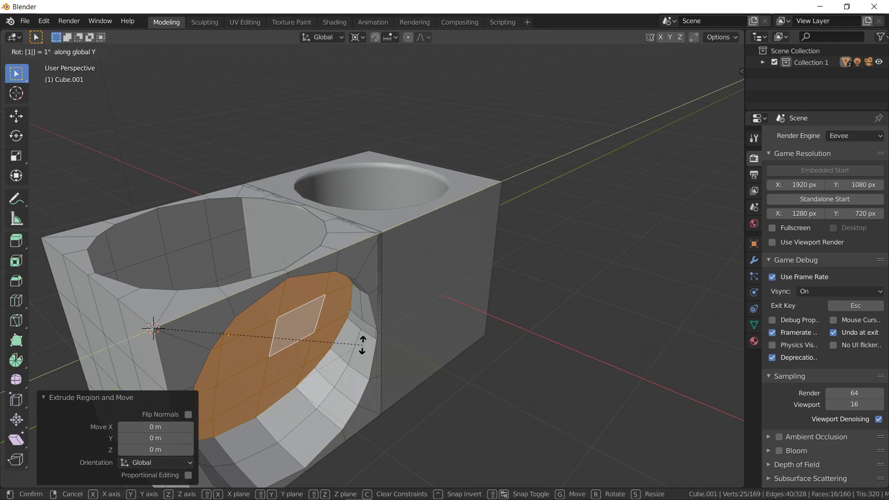
pyautogui.write('11.25-')
pyautogui.press('Return')
# Step: Add the fourth and fifth bend segments by extruding the circular faces in place and rotating each extrusion -11.25° around Y
pyautogui.hotkey('ctrl', 'z')
pyautogui.write('ry11.25-')
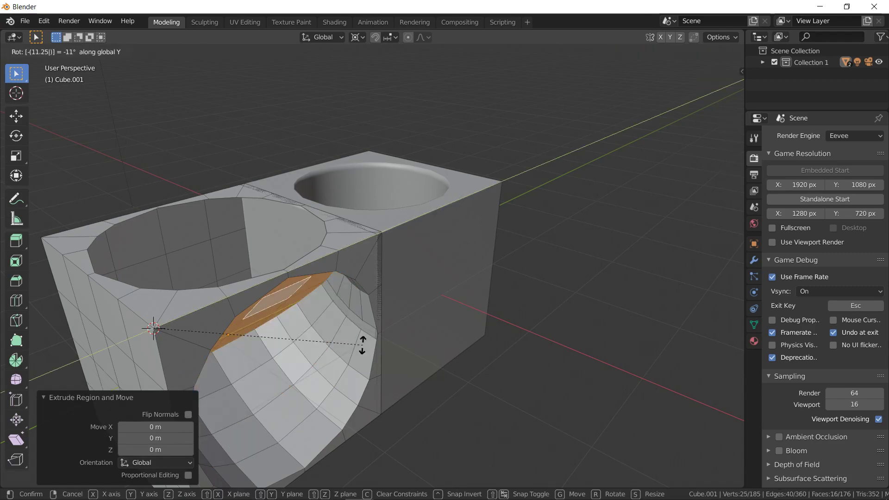
pyautogui.press('Return')
pyautogui.hotkey('ctrl', 'z')
pyautogui.press('r')
pyautogui.write('y')
pyautogui.write('11.')
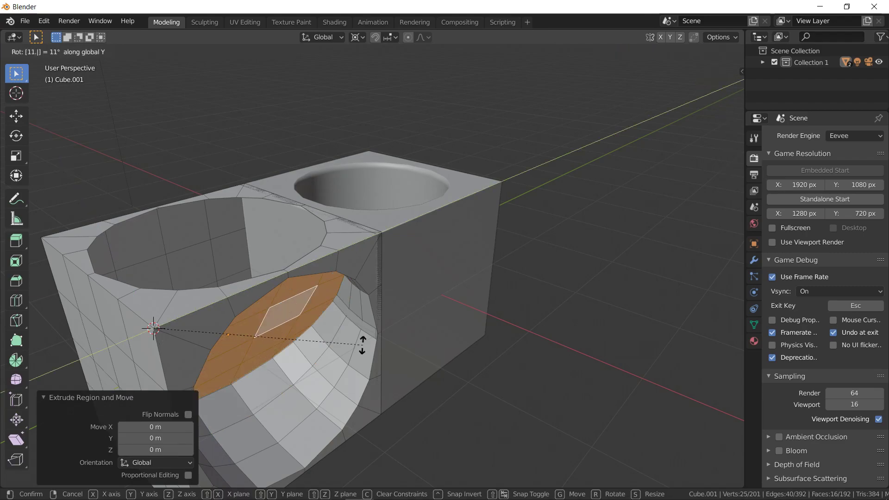
pyautogui.write('25-')
# Step: Continue the bend with a sixth and seventh in-place extrusion, each rotated -11.25° around the Y axis
pyautogui.press('Escape')
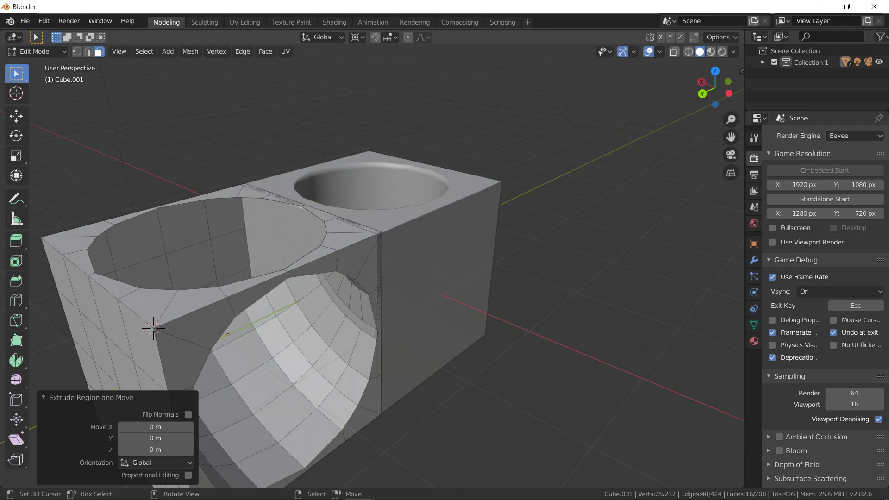
pyautogui.write('ry11.25-')
pyautogui.press('Return')
pyautogui.press('e')
pyautogui.press('Return')
pyautogui.write('ry11.3')
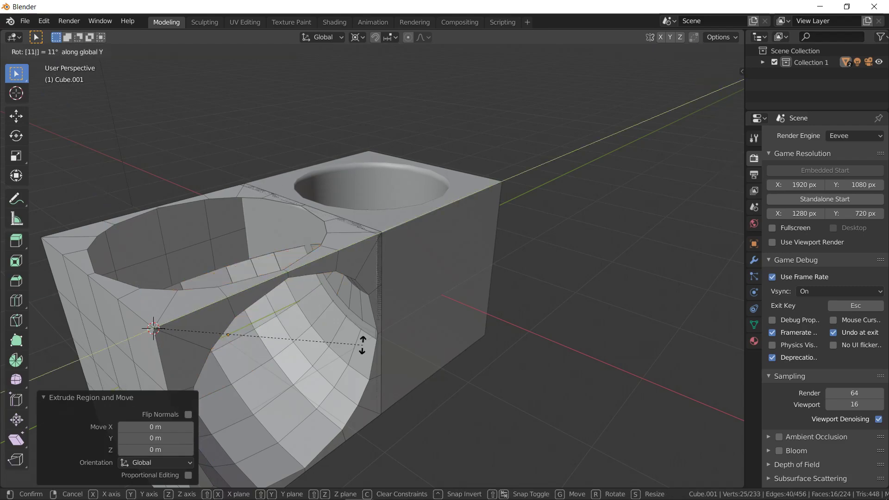
pyautogui.write('-')
pyautogui.press('Return')
# Step: Add the eighth bend segment by extruding the circular faces in place and rotating them -11.25° around the Y axis
pyautogui.press('e')
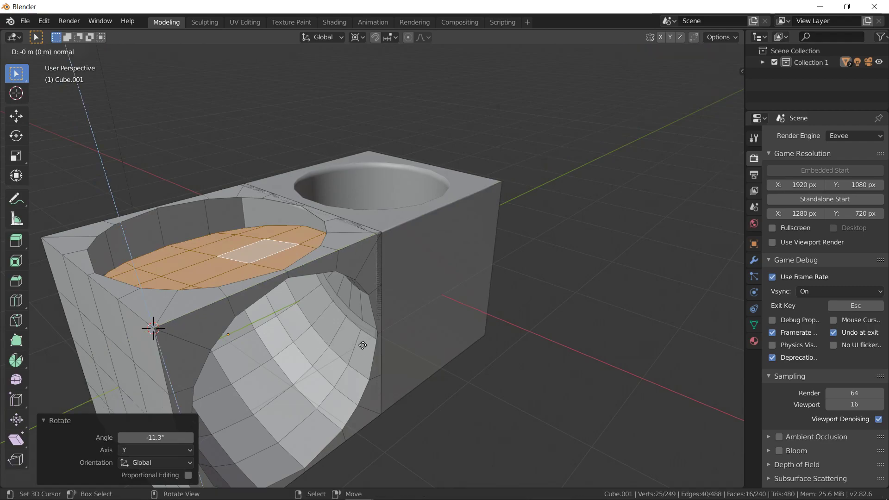
pyautogui.press('Escape')
pyautogui.write('ry11.25-')
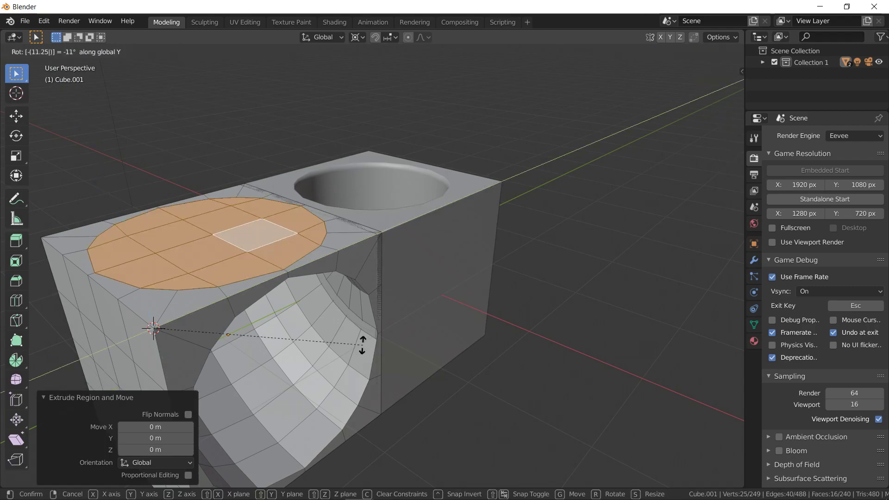
pyautogui.press('Return')
# Step: Delete the circular faces capping the top opening and merge all of the block's vertices by distance
pyautogui.press('x')
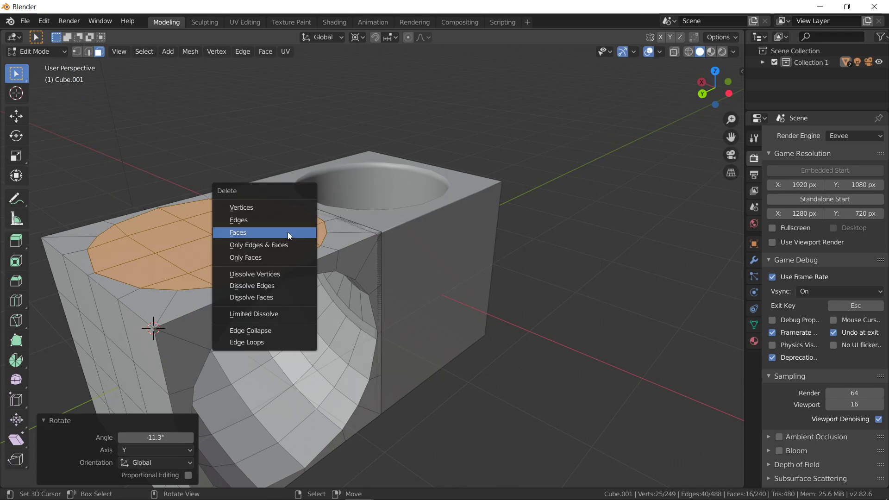
pyautogui.click(288, 232)
pyautogui.press('a')
pyautogui.press('m')
pyautogui.click(287, 232)
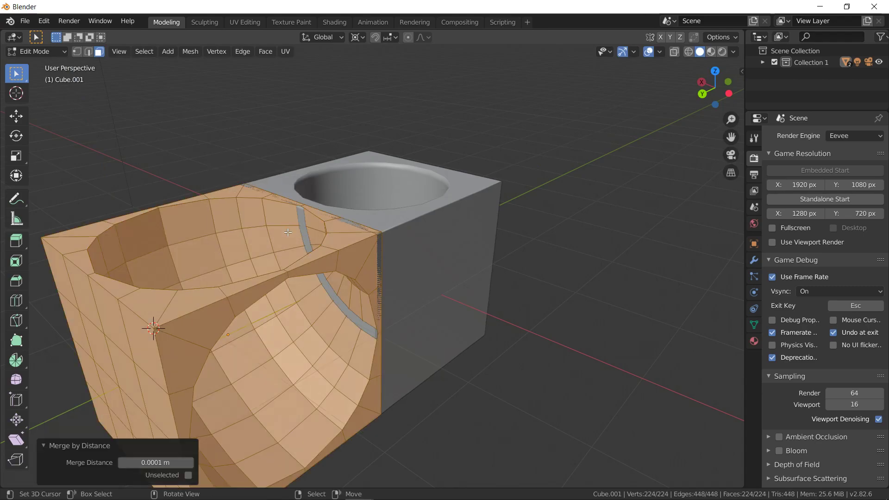
pyautogui.press('Tab')
# Step: Fly around both blocks to examine the curved tunnel and its side and top openings
pyautogui.hotkey('shift', '`')
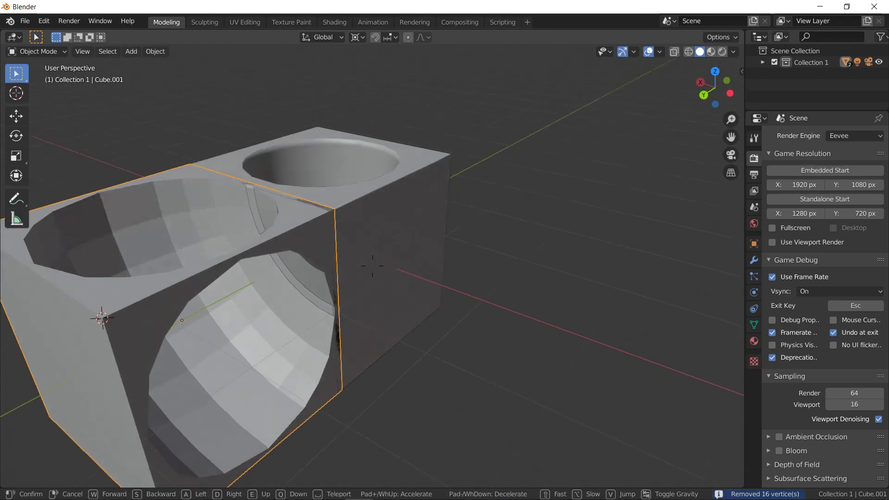
pyautogui.press('s')
pyautogui.press('d')
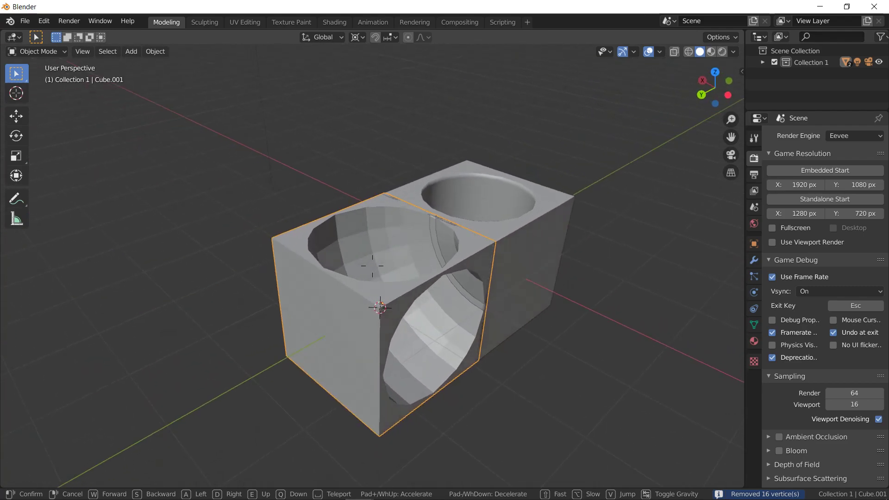
pyautogui.press('w')
pyautogui.press('d')
pyautogui.press('w')
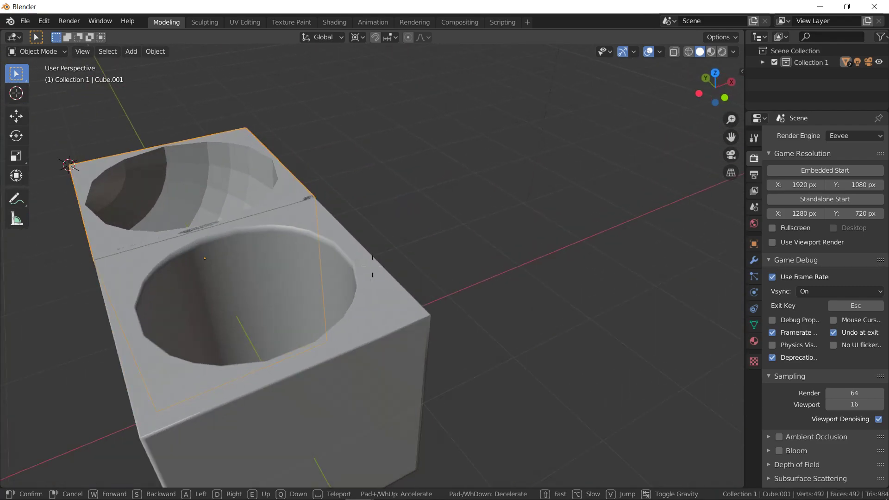
pyautogui.press('a')
pyautogui.press('a')
pyautogui.press('s')
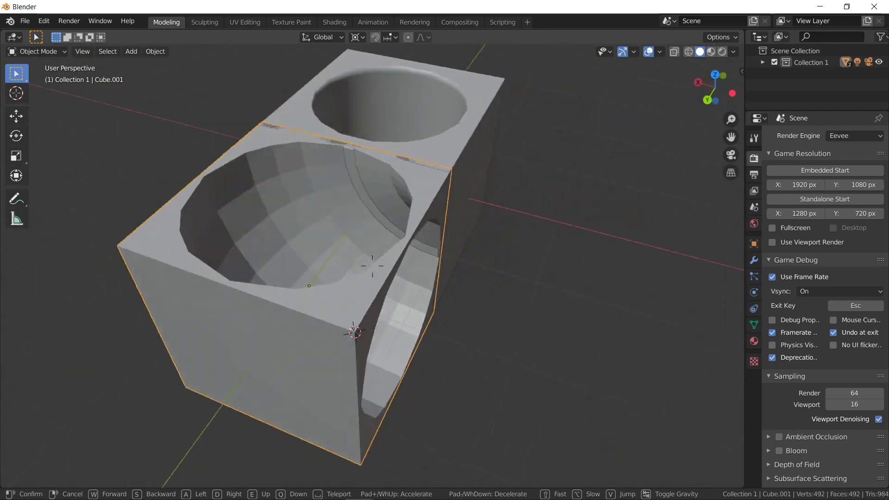
pyautogui.click(372, 266)
# Step: Apply smooth shading to the bent tunnel block
pyautogui.press('Tab')
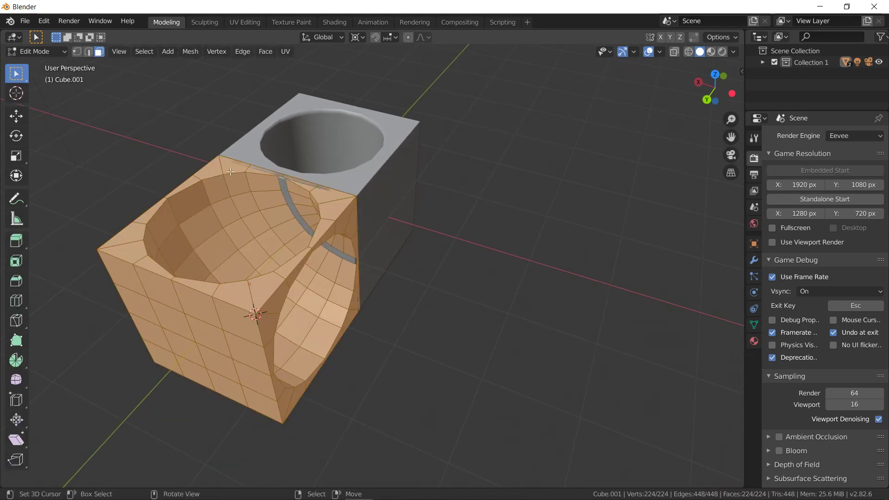
pyautogui.press('Tab')
pyautogui.click(156, 51)
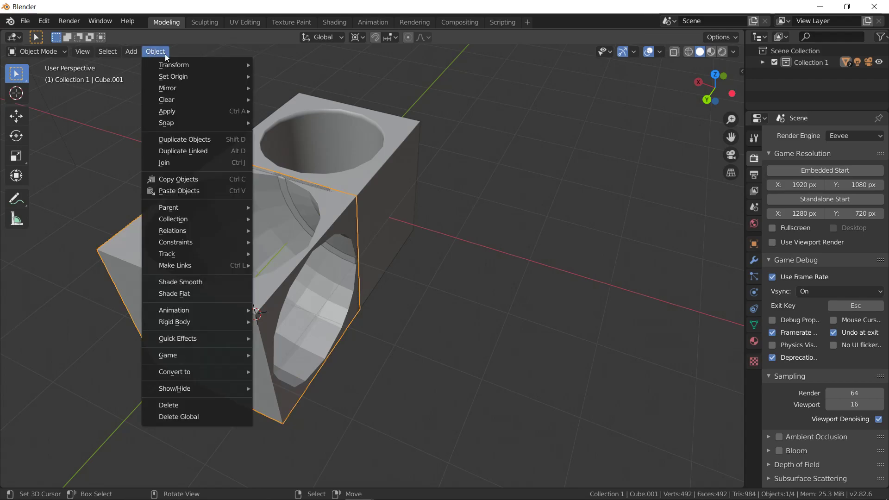
pyautogui.click(213, 282)
pyautogui.press('Tab')
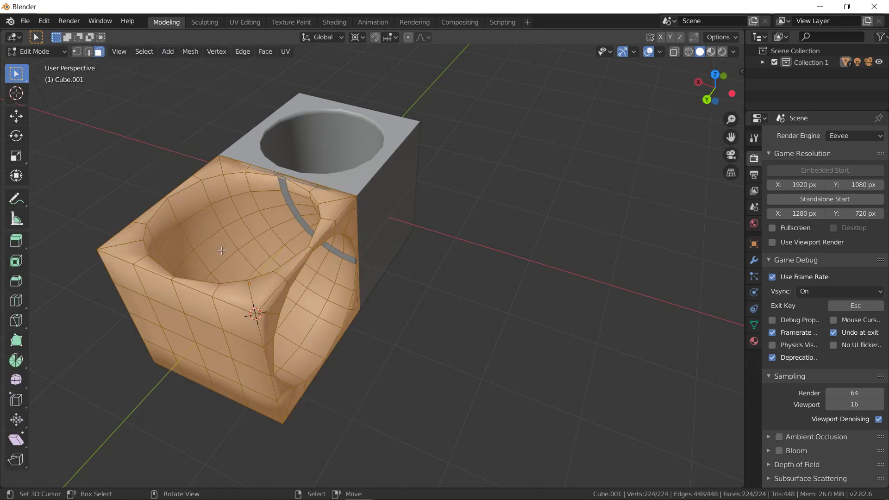
pyautogui.press('alt')
pyautogui.scroll(2, 328, 261)
pyautogui.press('Tab')
# Step: Move the bent tunnel block about 0.12 m along Y, away from the neighbouring block, and deselect it
pyautogui.moveTo(328, 261); pyautogui.dragTo(259, 259, button='middle')
pyautogui.moveTo(400, 286); pyautogui.dragTo(369, 280, button='middle')
pyautogui.scroll(1, 369, 280)
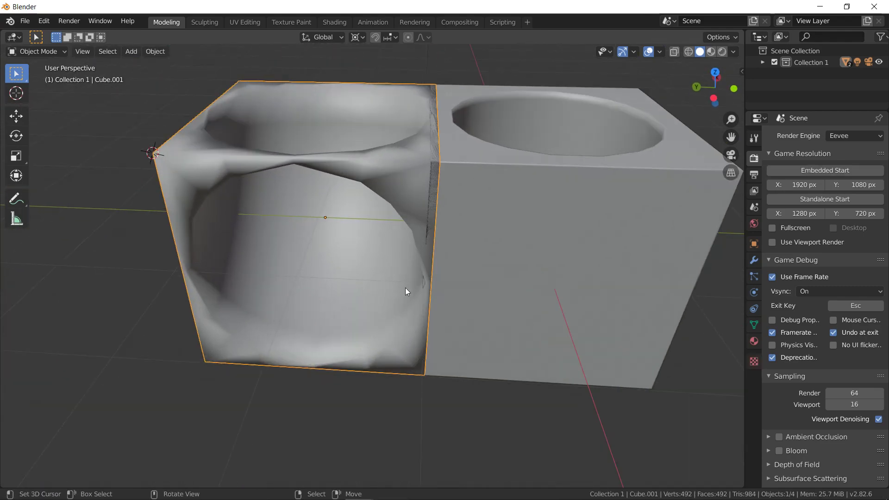
pyautogui.press('g')
pyautogui.press('y')
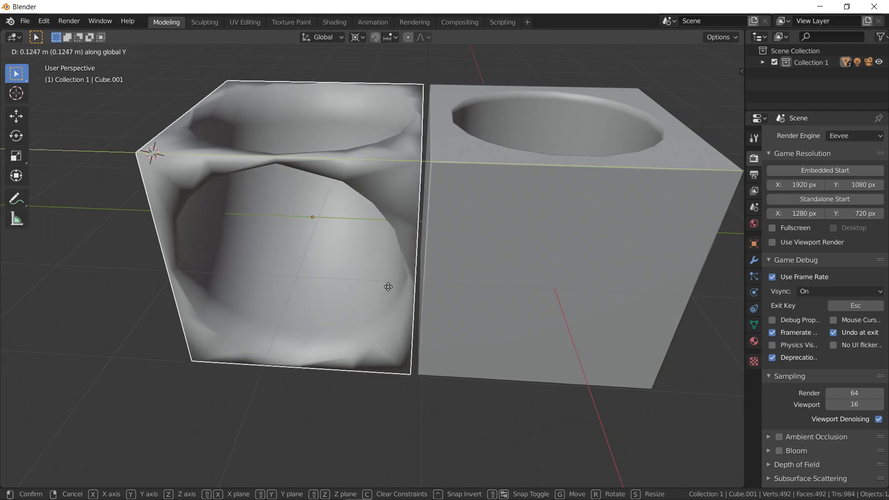
pyautogui.click(388, 288)
pyautogui.hotkey('alt', 'a')
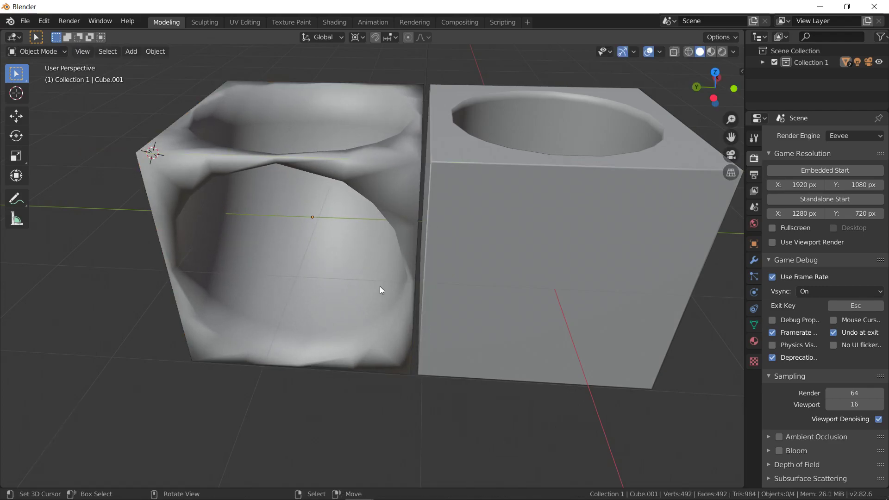
# Step: Inset the ring of faces surrounding the tunnel's side opening by a thin margin
pyautogui.press('Tab')
pyautogui.moveTo(380, 286); pyautogui.dragTo(391, 291, button='middle')
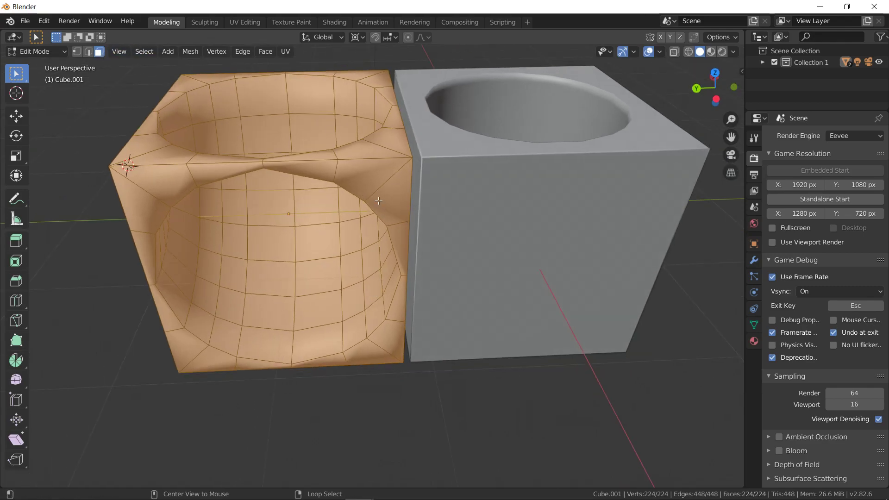
pyautogui.keyDown('alt'); pyautogui.click(400, 147); pyautogui.keyUp('alt')
pyautogui.click(265, 51)
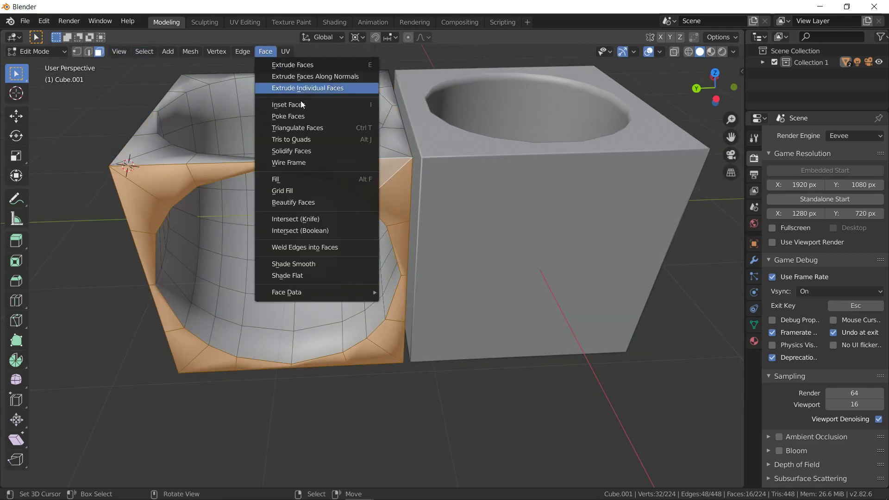
pyautogui.click(306, 102)
pyautogui.click(307, 104)
# Step: Inset the ring of faces around the tunnel's top opening by about 0.011
pyautogui.keyDown('alt'); pyautogui.click(389, 146); pyautogui.keyUp('alt')
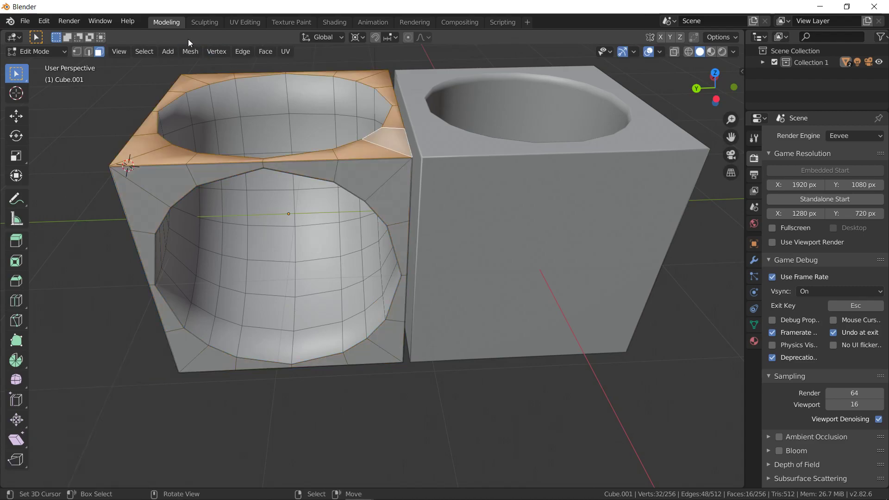
pyautogui.click(265, 52)
pyautogui.click(318, 103)
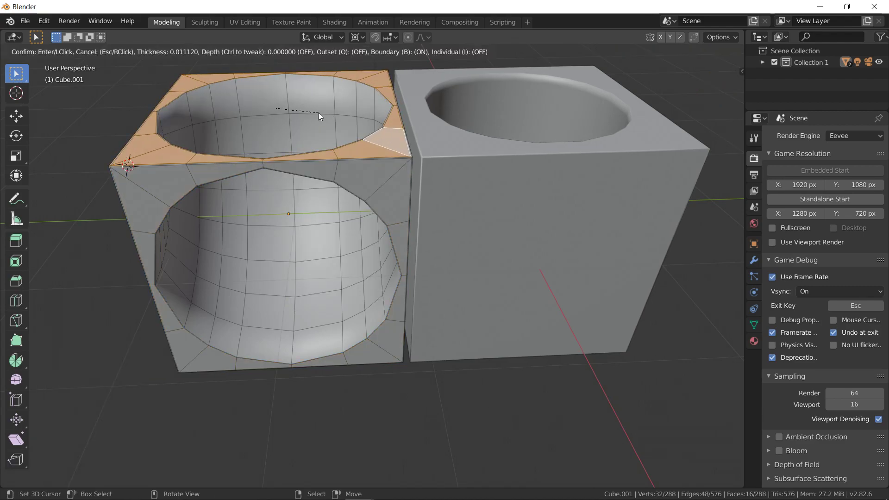
pyautogui.click(318, 113)
# Step: Select all face loops of the tunnel's inner wall and inset them together by about 0.007
pyautogui.keyDown('alt'); pyautogui.click(371, 100); pyautogui.keyUp('alt')
pyautogui.keyDown('alt'); pyautogui.keyDown('shift'); pyautogui.click(352, 124); pyautogui.keyUp('shift'); pyautogui.keyUp('alt')
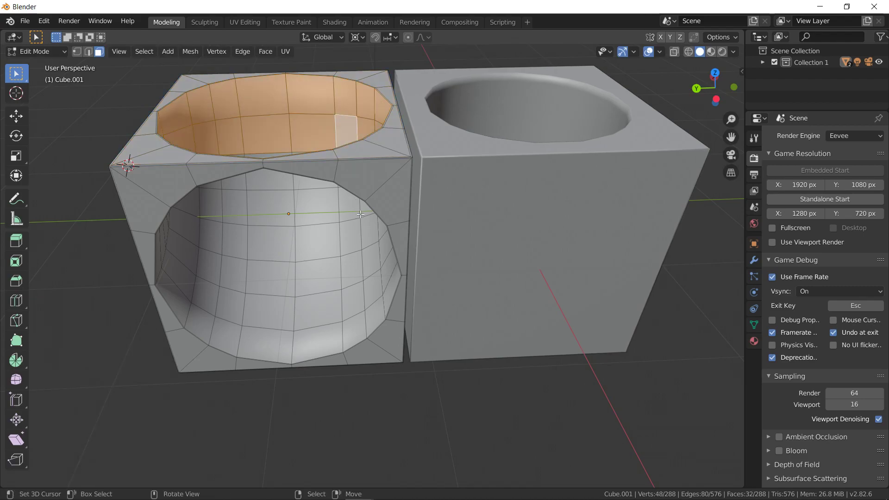
pyautogui.keyDown('alt'); pyautogui.keyDown('shift'); pyautogui.click(293, 183); pyautogui.keyUp('shift'); pyautogui.keyUp('alt')
pyautogui.keyDown('alt'); pyautogui.keyDown('shift'); pyautogui.click(288, 214); pyautogui.keyUp('shift'); pyautogui.keyUp('alt')
pyautogui.keyDown('alt'); pyautogui.keyDown('shift'); pyautogui.click(289, 247); pyautogui.keyUp('shift'); pyautogui.keyUp('alt')
pyautogui.keyDown('alt'); pyautogui.keyDown('shift'); pyautogui.click(296, 271); pyautogui.keyUp('shift'); pyautogui.keyUp('alt')
pyautogui.keyDown('alt'); pyautogui.keyDown('shift'); pyautogui.click(295, 303); pyautogui.keyUp('shift'); pyautogui.keyUp('alt')
pyautogui.keyDown('alt'); pyautogui.keyDown('shift'); pyautogui.click(294, 333); pyautogui.keyUp('shift'); pyautogui.keyUp('alt')
pyautogui.moveTo(293, 334); pyautogui.dragTo(392, 271, button='middle')
pyautogui.scroll(-4, 465, 274)
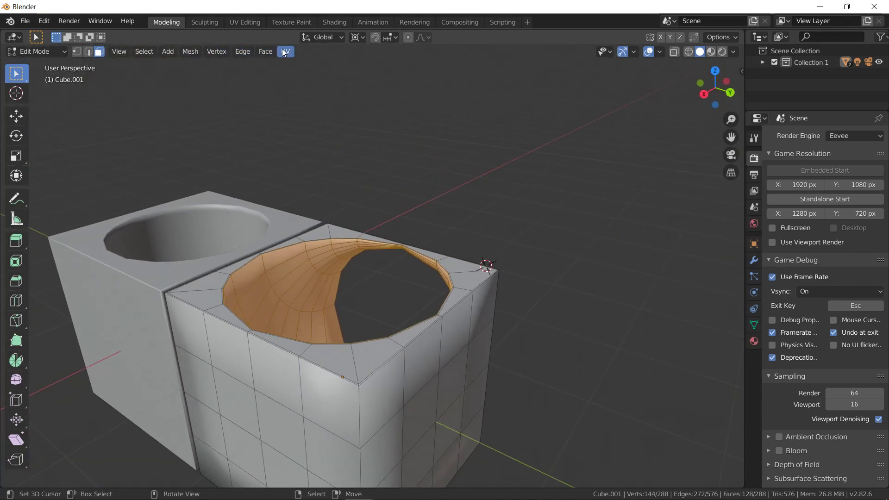
pyautogui.click(266, 51)
pyautogui.click(295, 104)
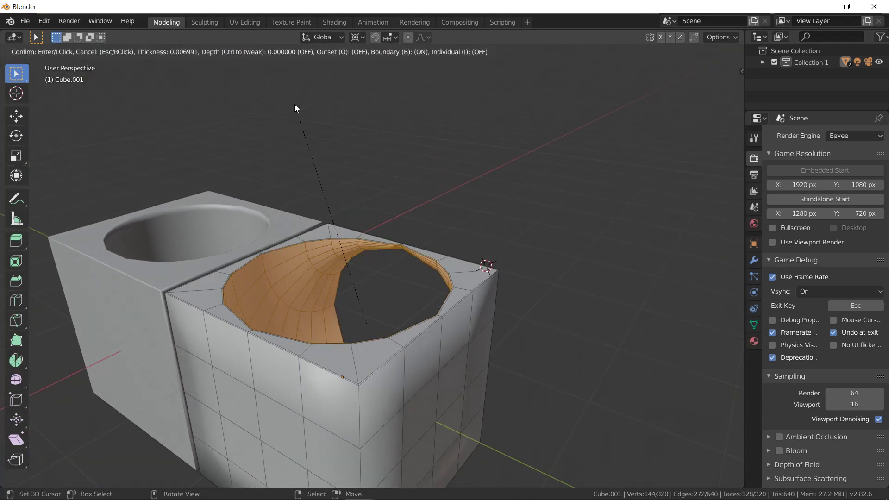
pyautogui.click(295, 104)
# Step: Select all 16 faces of the block's flat side opposite the neighbouring block and inset them about 0.019 m
pyautogui.press('Tab')
pyautogui.moveTo(358, 226); pyautogui.dragTo(389, 299, button='middle')
pyautogui.press('Tab')
pyautogui.click(335, 380)
pyautogui.keyDown('shift'); pyautogui.click(368, 331); pyautogui.keyUp('shift')
pyautogui.keyDown('shift'); pyautogui.click(368, 369); pyautogui.keyUp('shift')
pyautogui.keyDown('shift'); pyautogui.click(339, 349); pyautogui.keyUp('shift')
pyautogui.scroll(5, 445, 343)
pyautogui.scroll(-3, 414, 337)
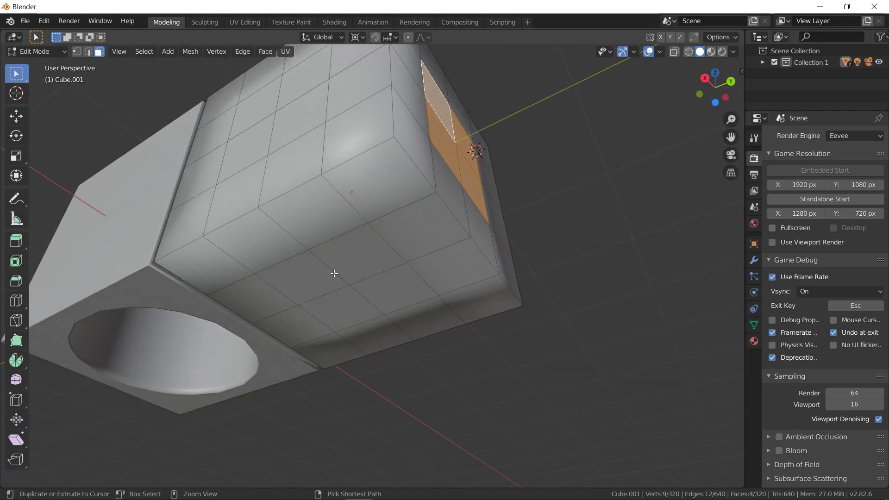
pyautogui.press('ctrl+KP_Add')
pyautogui.click(275, 49)
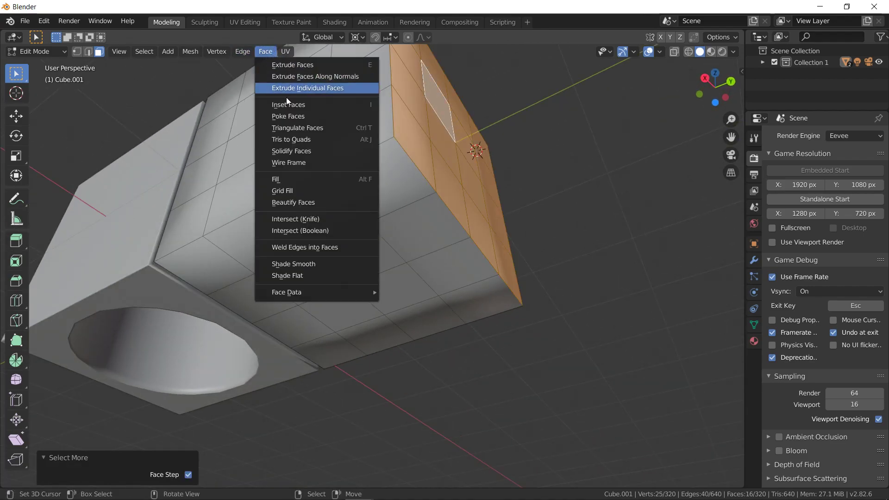
pyautogui.click(288, 99)
pyautogui.click(290, 103)
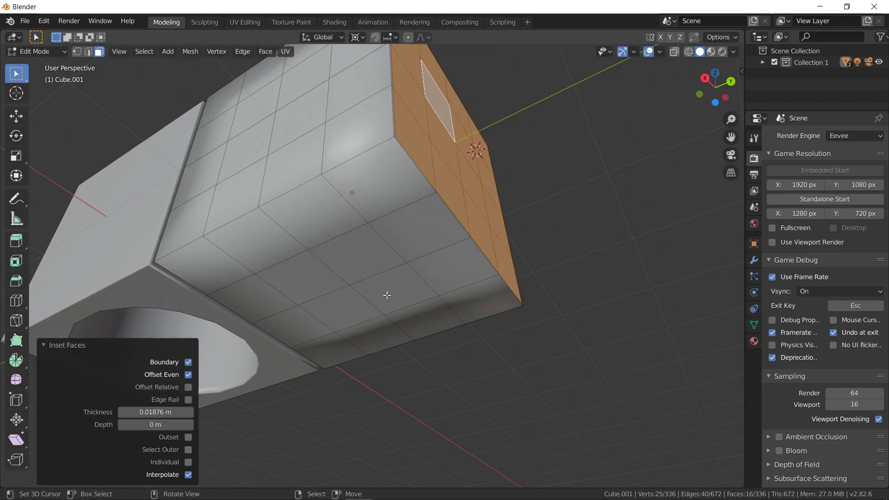
# Step: Select all 16 faces on the underside of the bent tunnel block and inset them slightly
pyautogui.rightClick(350, 267)
pyautogui.keyDown('shift'); pyautogui.rightClick(345, 306); pyautogui.keyUp('shift')
pyautogui.keyDown('shift'); pyautogui.rightClick(379, 293); pyautogui.keyUp('shift')
pyautogui.keyDown('shift'); pyautogui.rightClick(307, 277); pyautogui.keyUp('shift')
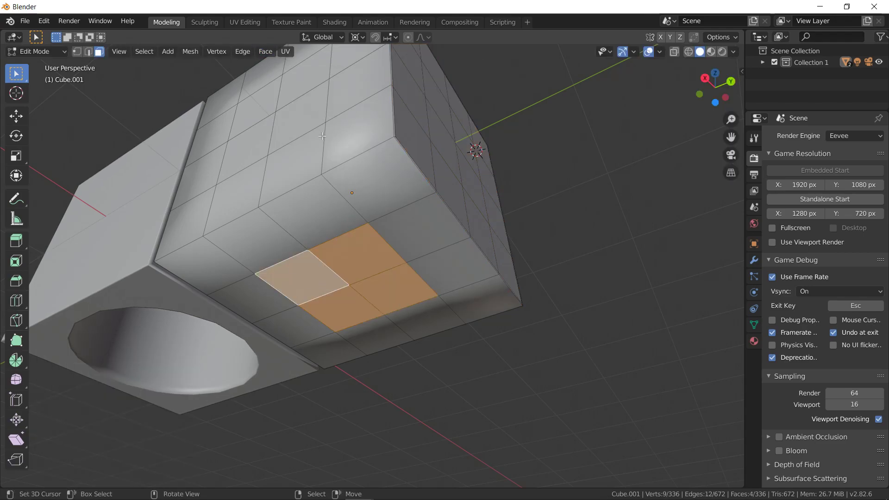
pyautogui.press('ctrl+KP_Add')
pyautogui.click(269, 54)
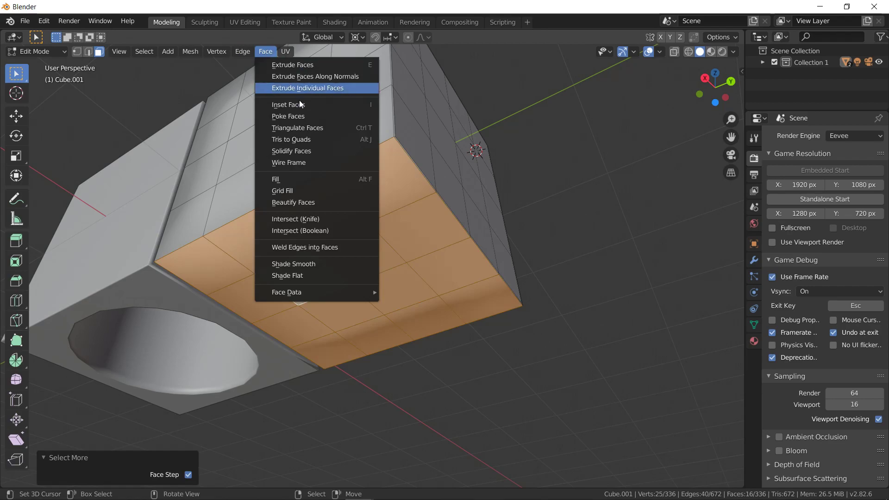
pyautogui.click(298, 103)
pyautogui.click(302, 105)
# Step: Select all 16 faces on the block's back side, opposite the side opening, and inset them about 0.021
pyautogui.rightClick(273, 131)
pyautogui.keyDown('shift'); pyautogui.rightClick(259, 131); pyautogui.keyUp('shift')
pyautogui.keyDown('shift'); pyautogui.rightClick(261, 109); pyautogui.keyUp('shift')
pyautogui.keyDown('shift'); pyautogui.rightClick(300, 106); pyautogui.keyUp('shift')
pyautogui.keyDown('shift'); pyautogui.click(294, 94); pyautogui.keyUp('shift')
pyautogui.keyDown('shift'); pyautogui.click(296, 105); pyautogui.keyUp('shift')
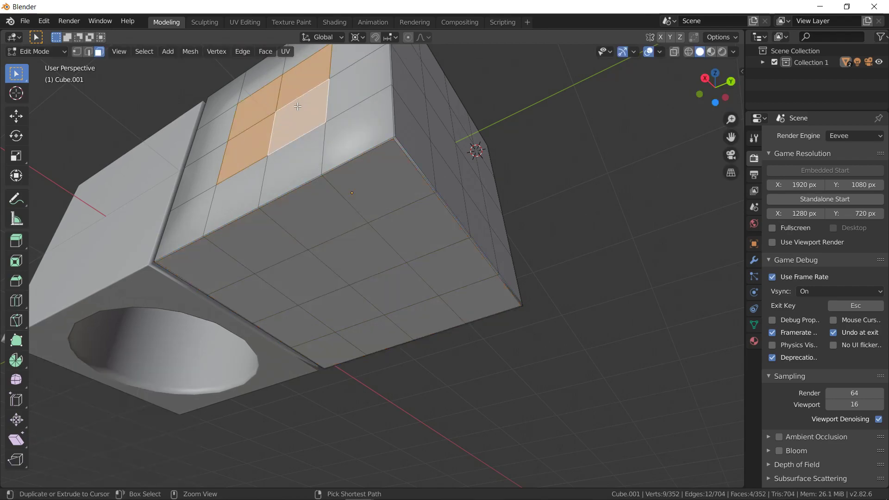
pyautogui.press('ctrl+KP_Add')
pyautogui.click(263, 50)
pyautogui.click(293, 105)
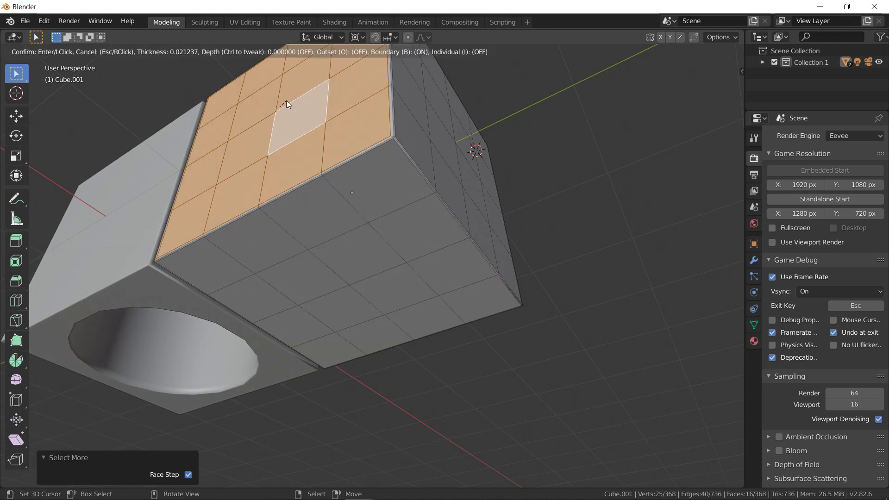
pyautogui.click(288, 101)
# Step: Move the bent tunnel block up 2 m along the Z axis
pyautogui.moveTo(288, 101)
pyautogui.mouseDown(button='middle')
pyautogui.moveTo(281, 141)
pyautogui.moveTo(367, 252)
pyautogui.mouseUp(button='middle')
pyautogui.press('Tab')
pyautogui.scroll(-7, 367, 251)
pyautogui.press('z')
pyautogui.press('Escape')
pyautogui.press('g')
pyautogui.press('z')
pyautogui.click(425, 198)
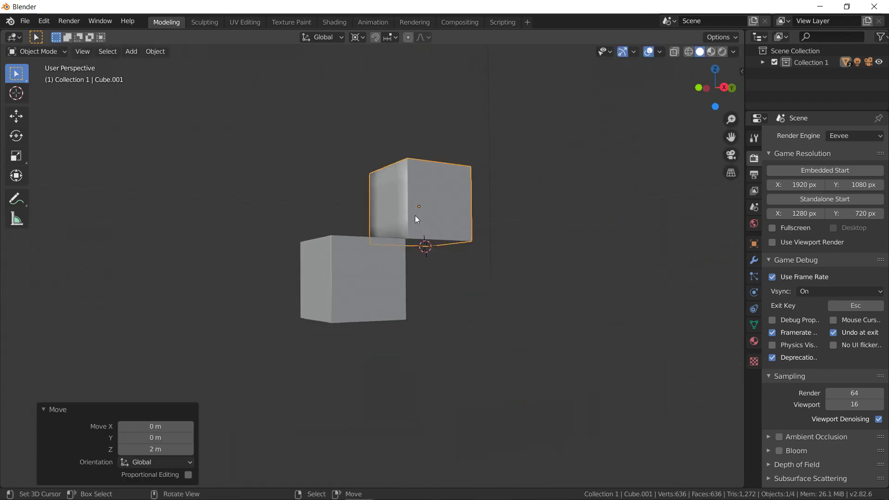
# Step: Inset the 16 faces on the block side facing the neighbouring block's direction, and deselect the block in Object Mode
pyautogui.press('Tab')
pyautogui.click(384, 204)
pyautogui.keyDown('shift'); pyautogui.rightClick(391, 212); pyautogui.keyUp('shift')
pyautogui.keyDown('shift'); pyautogui.rightClick(392, 196); pyautogui.keyUp('shift')
pyautogui.keyDown('shift'); pyautogui.rightClick(383, 214); pyautogui.keyUp('shift')
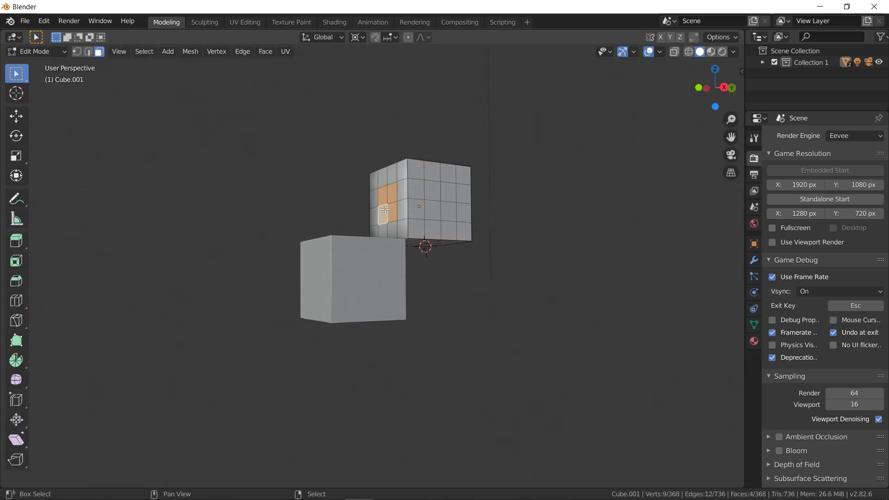
pyautogui.press('ctrl+KP_Add')
pyautogui.click(271, 52)
pyautogui.click(293, 104)
pyautogui.click(297, 113)
pyautogui.press('Tab')
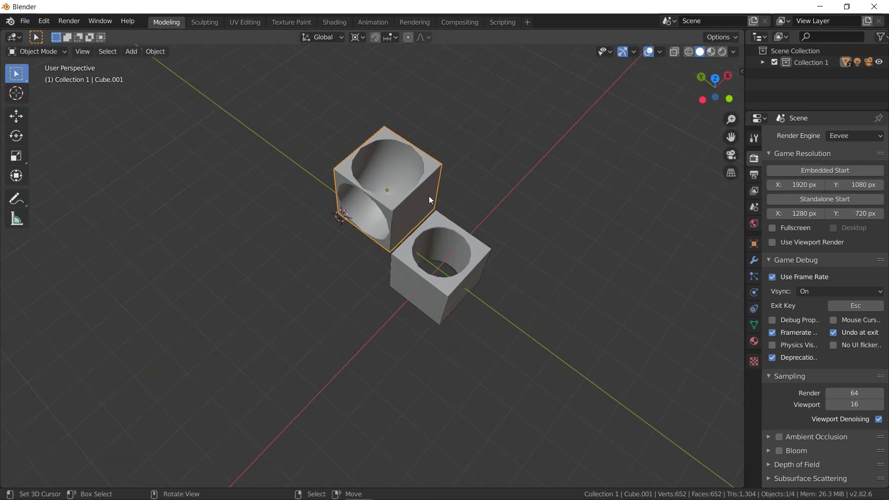
pyautogui.hotkey('alt', 'a')
pyautogui.moveTo(429, 197); pyautogui.dragTo(421, 162, button='middle')
pyautogui.press('Tab')
pyautogui.press('Tab')
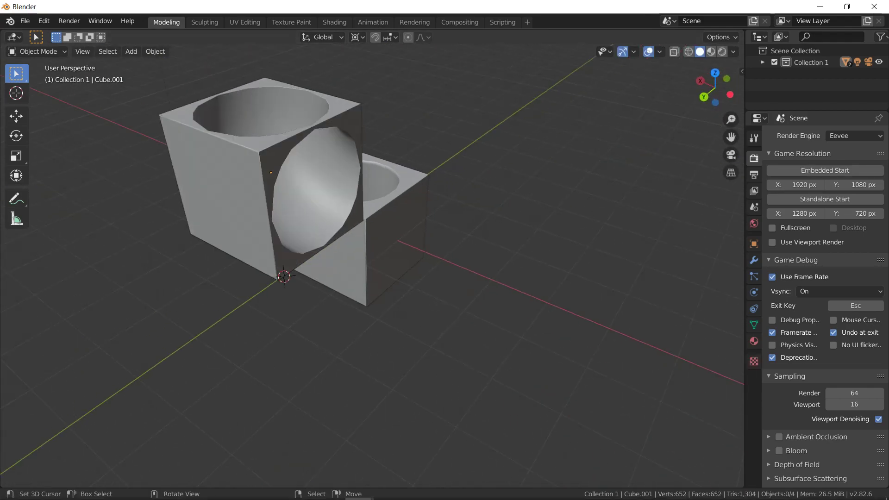